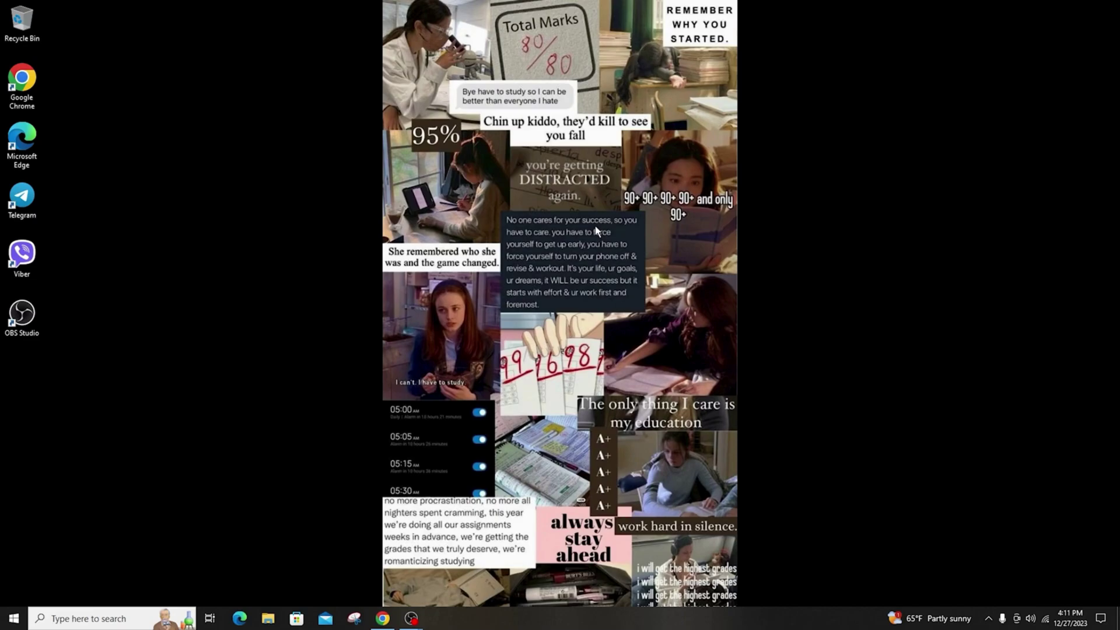
- Open the Pictures folder's Properties window from This PC in File Explorer
left_click(268, 619)
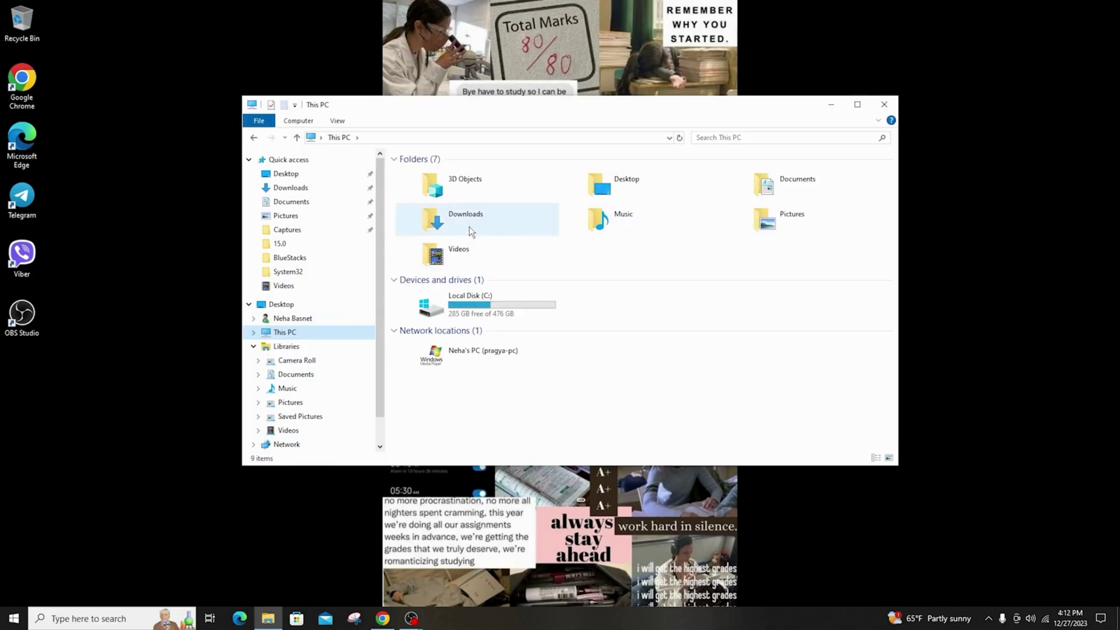
right_click(775, 221)
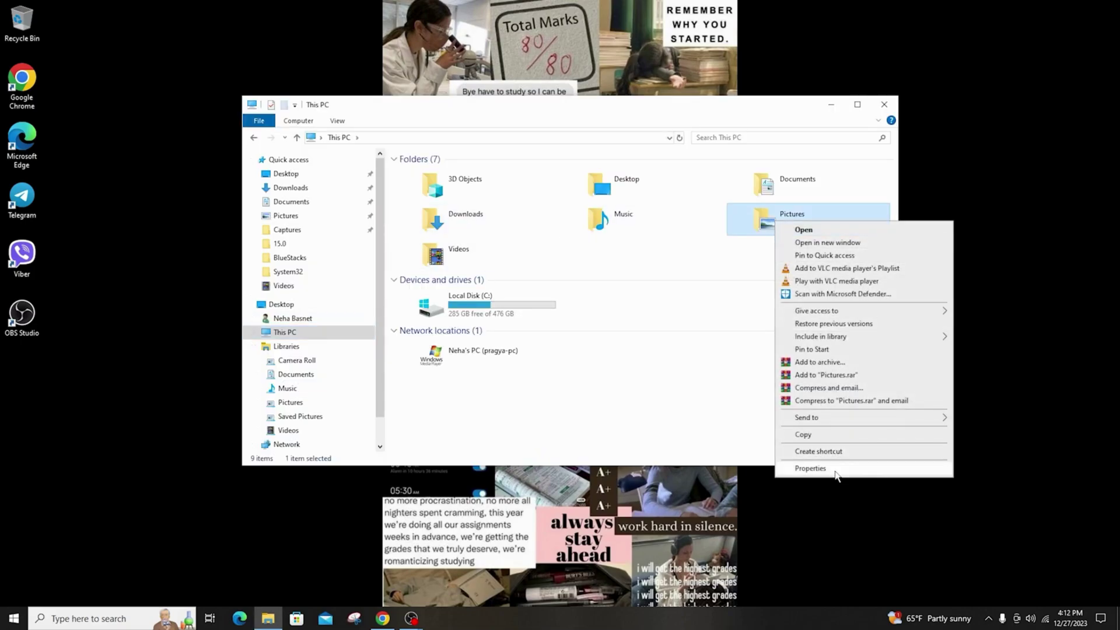
left_click(836, 471)
mouse_move(926, 233)
left_mouse_down()
mouse_move(602, 193)
mouse_move(601, 182)
left_mouse_up()
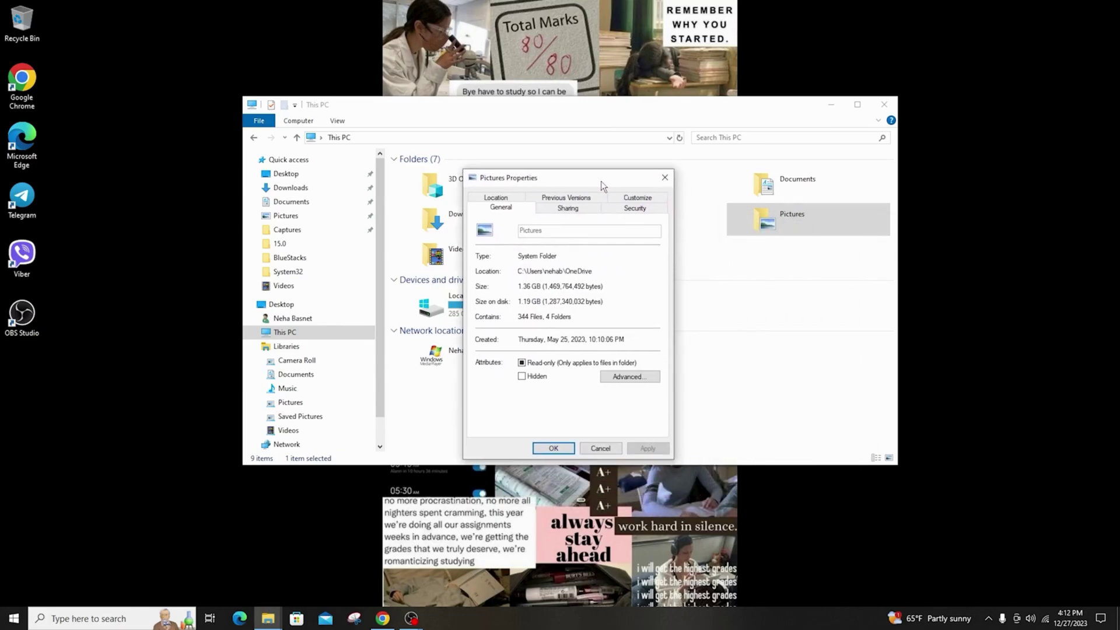
- Encrypt the Pictures folder's contents for this folder only and apply the change
left_click(612, 381)
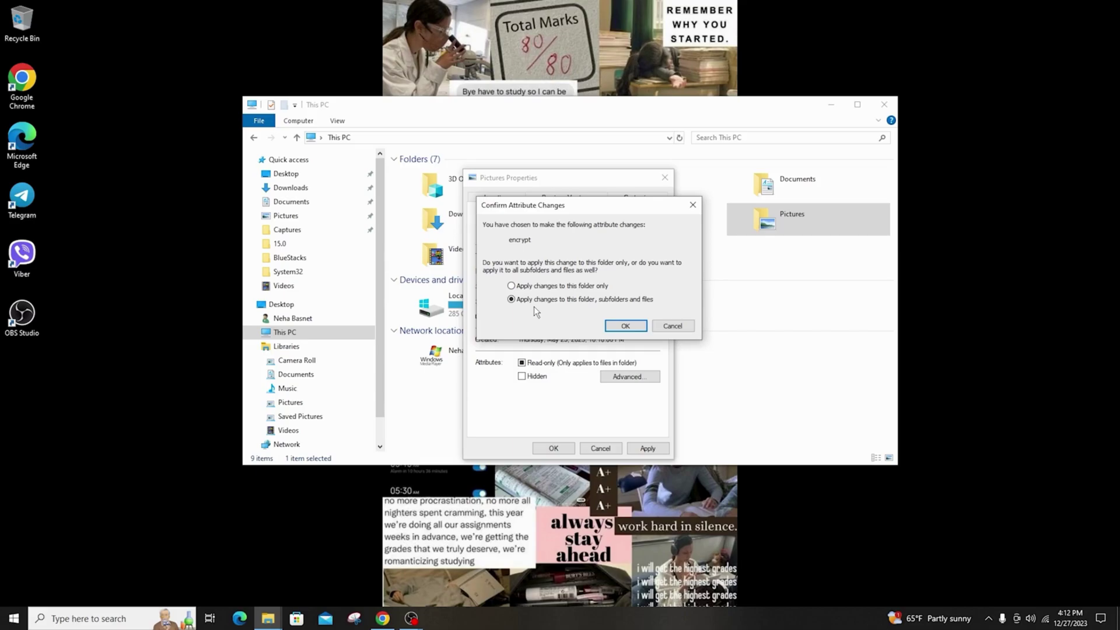
left_click(625, 326)
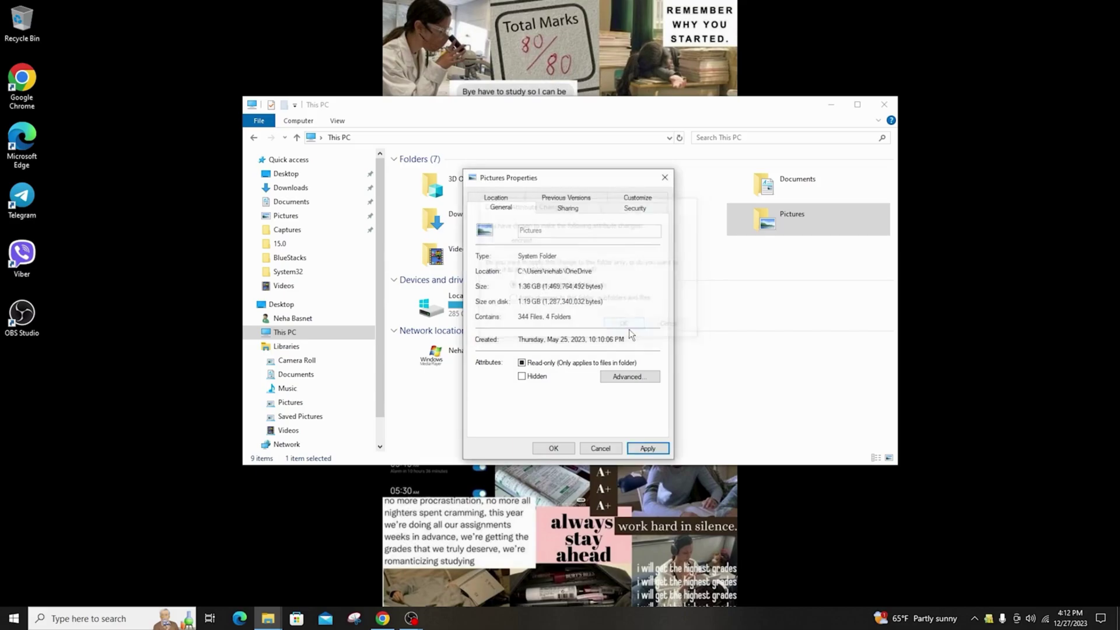
left_click(648, 448)
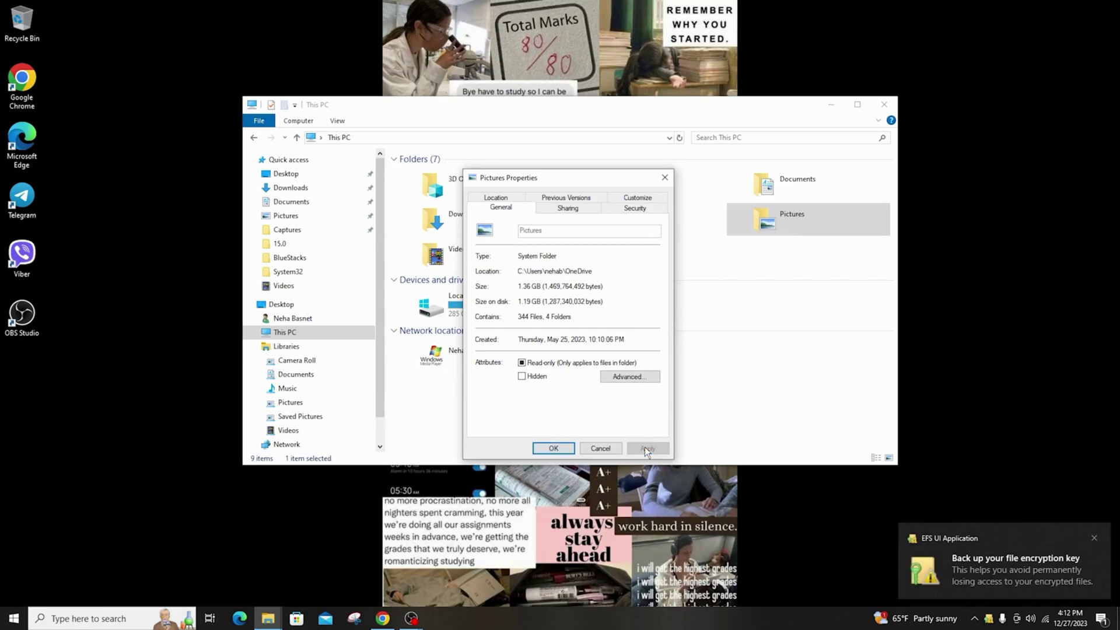
- Close Pictures Properties, keeping the changes, and return to This PC via Libraries
left_click(546, 451)
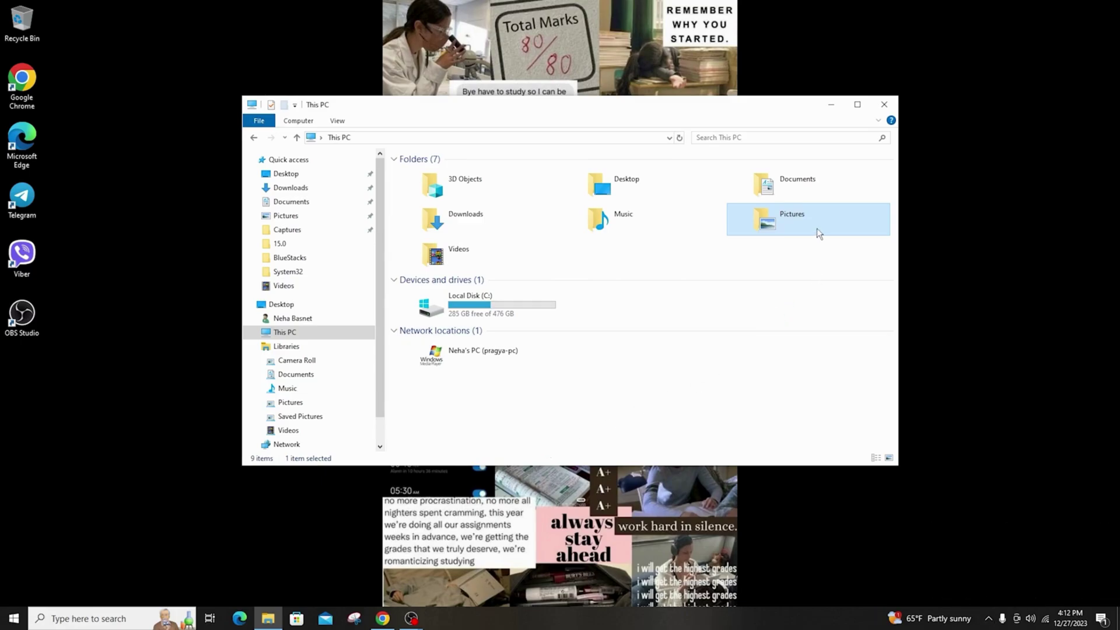
left_click(287, 332)
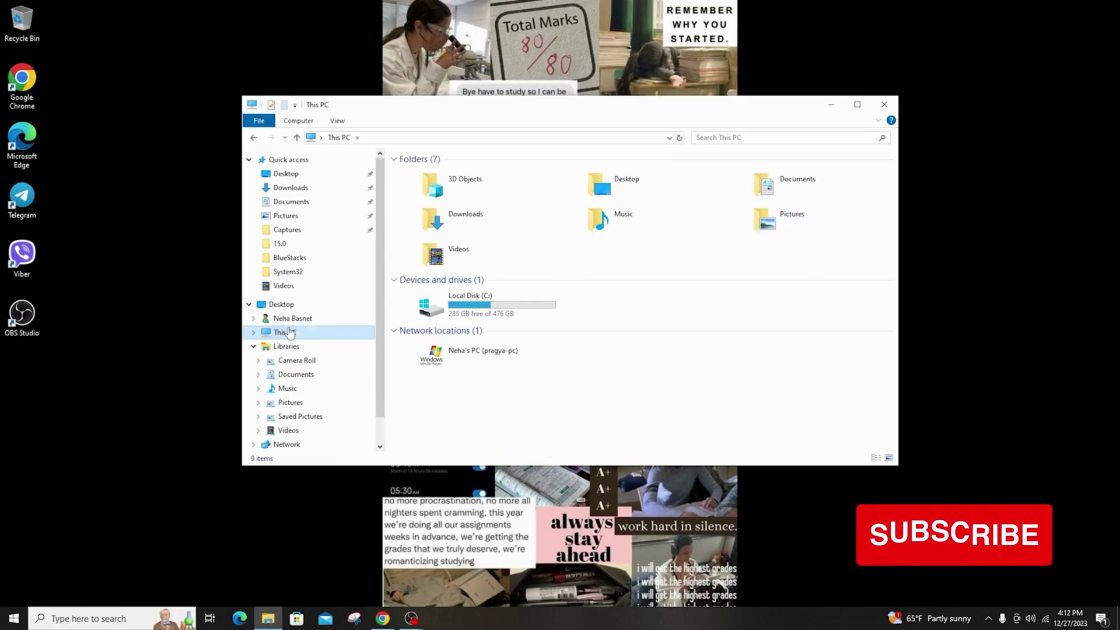
left_click(296, 341)
left_click(295, 336)
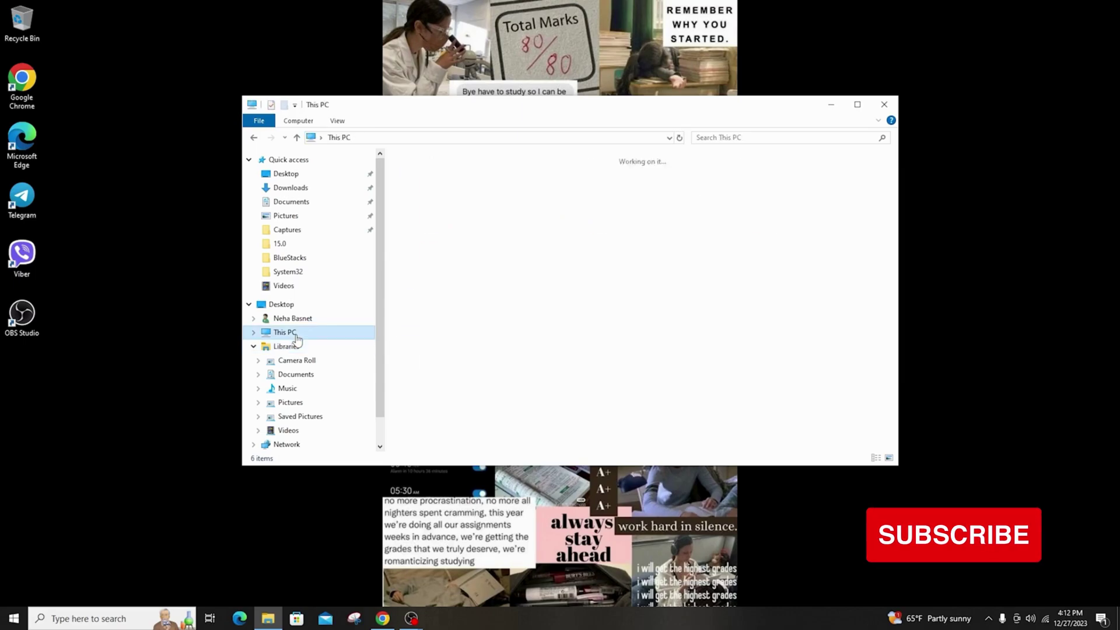